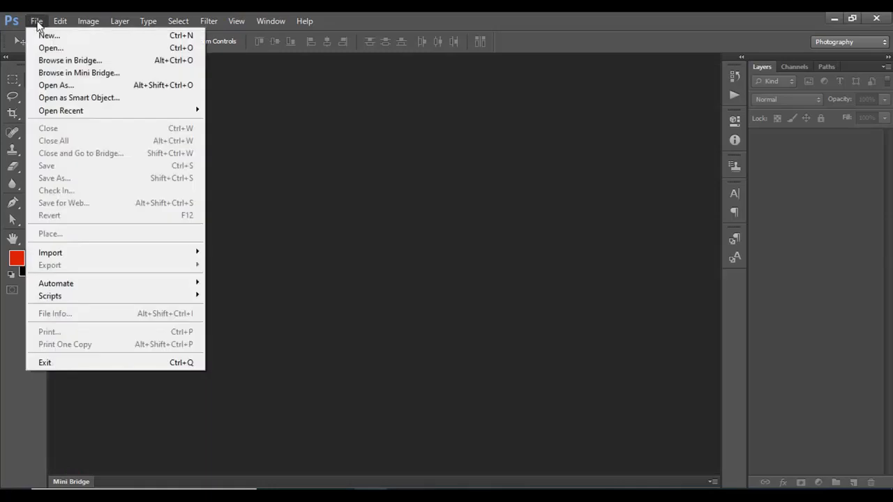
# Create a new 2560 × 1729 pixel RGB document with a white background.
pyautogui.click(49, 37)
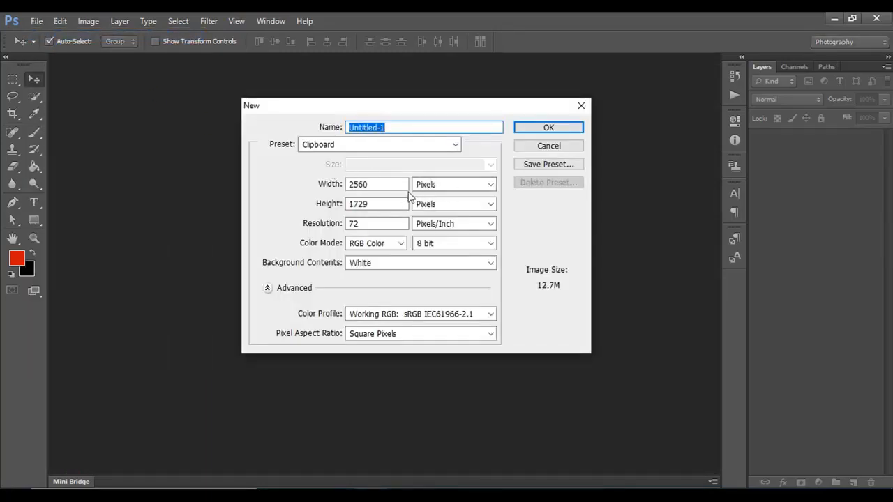
pyautogui.click(549, 127)
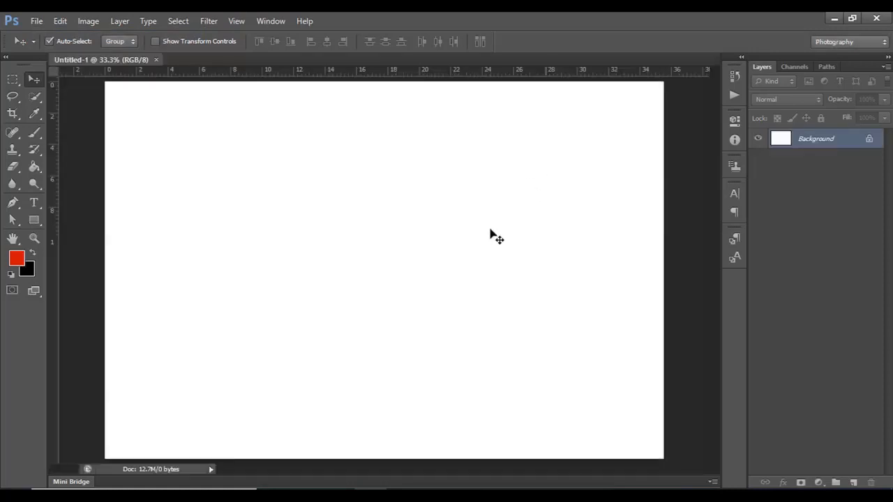
# Set up the Gradient tool with a Noise gradient based on the Blue, Red, Yellow preset, at 100% roughness.
pyautogui.click(37, 168)
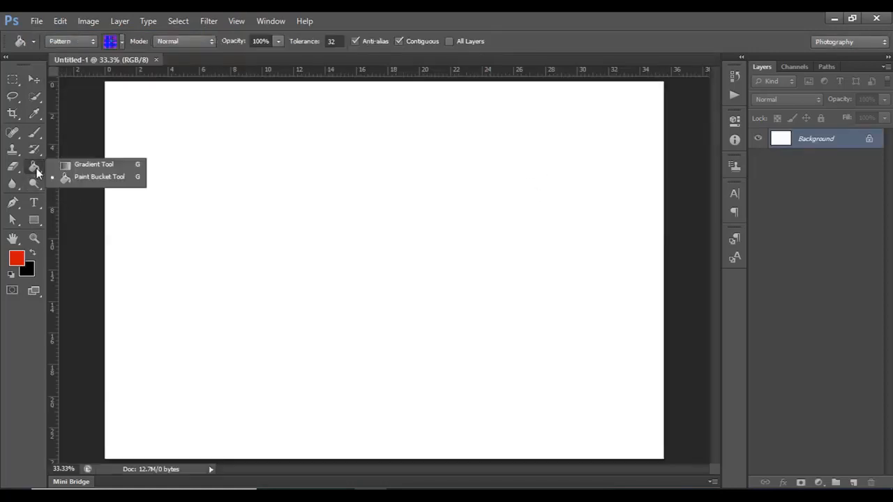
pyautogui.click(90, 164)
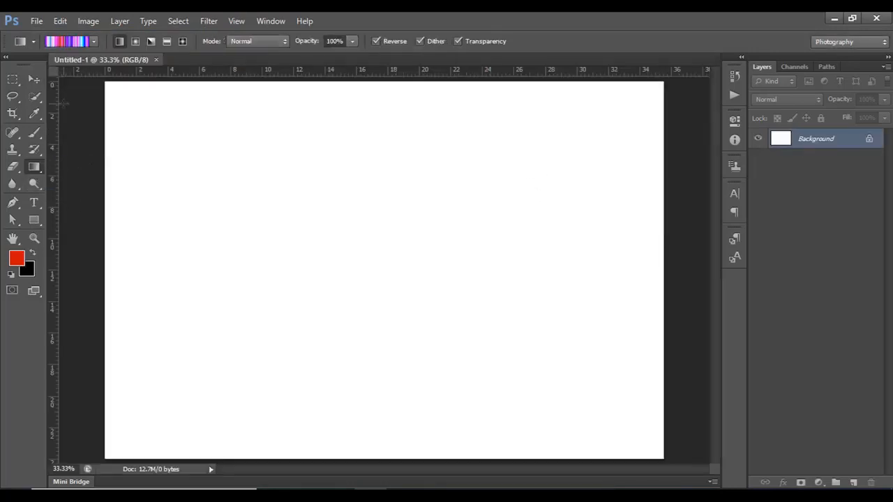
pyautogui.click(92, 41)
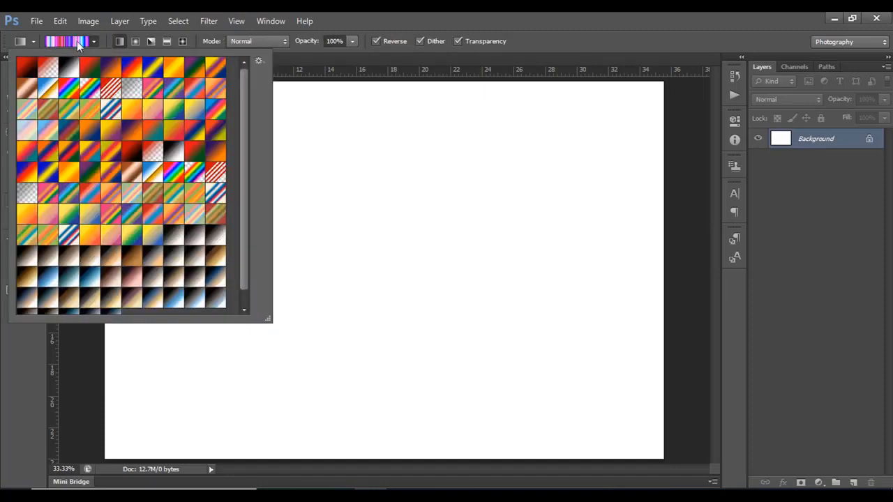
pyautogui.click(77, 41)
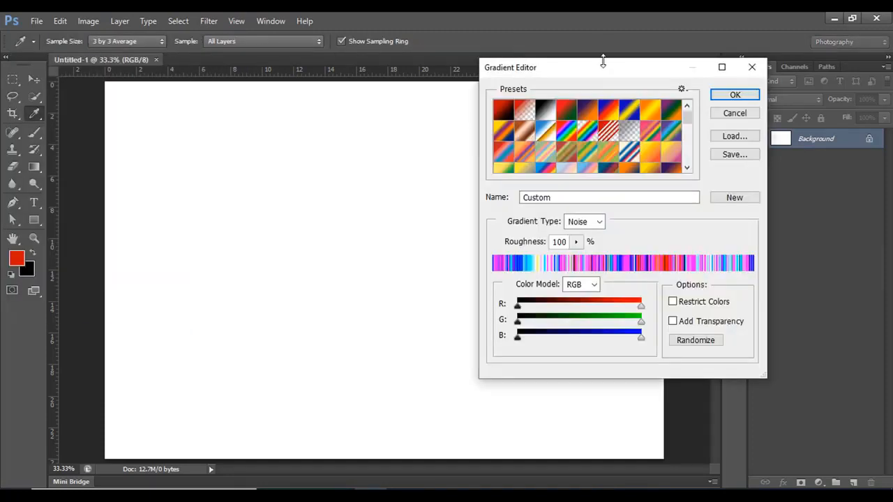
pyautogui.moveTo(606, 72); pyautogui.dragTo(549, 69)
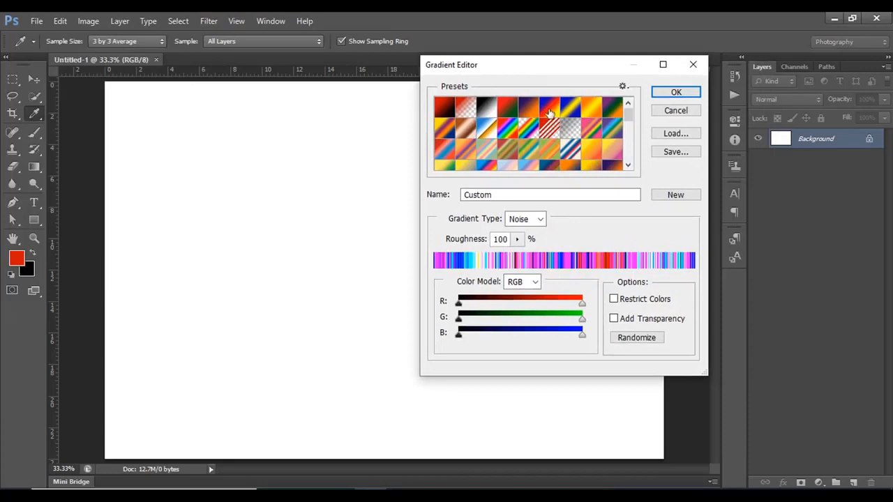
pyautogui.click(551, 112)
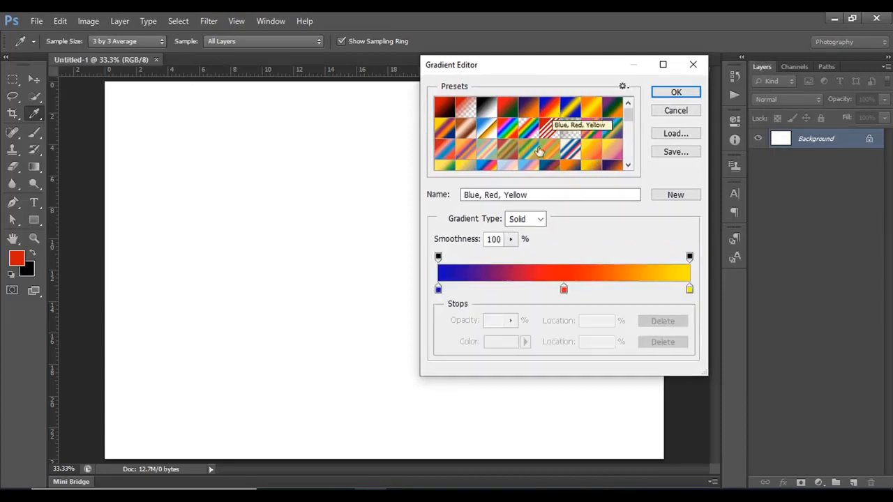
pyautogui.click(526, 220)
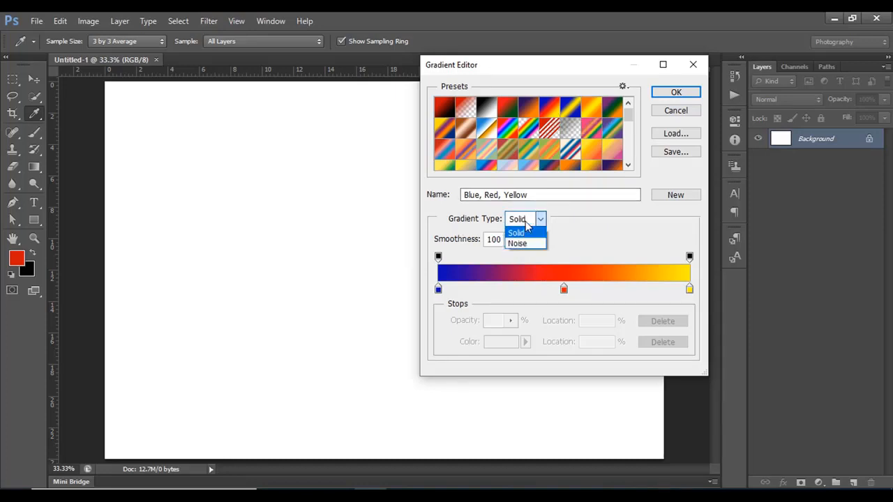
pyautogui.click(519, 244)
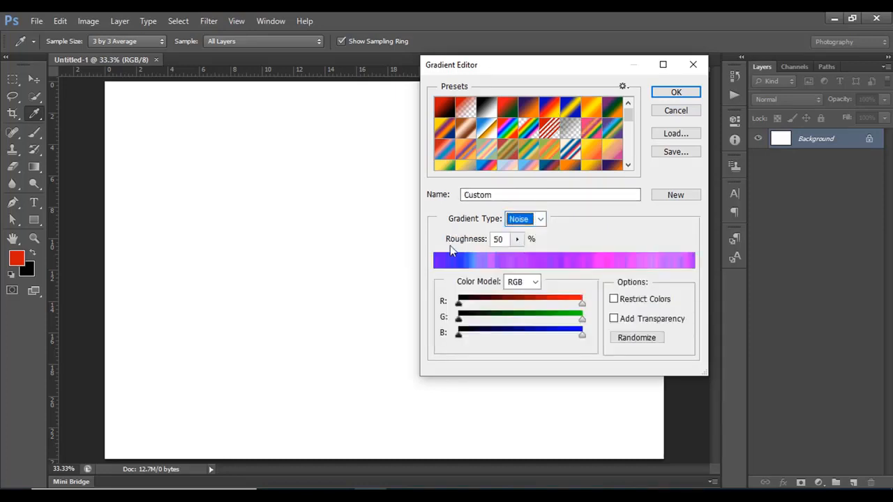
pyautogui.moveTo(517, 239); pyautogui.dragTo(558, 255)
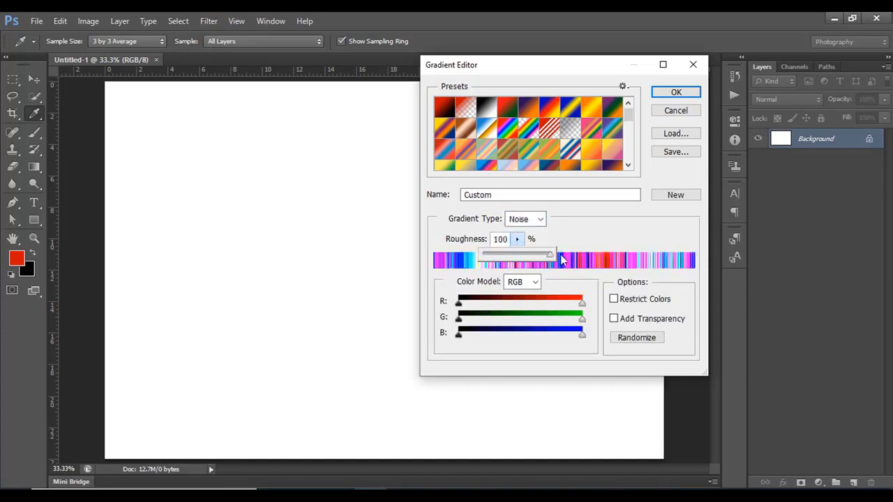
pyautogui.click(673, 93)
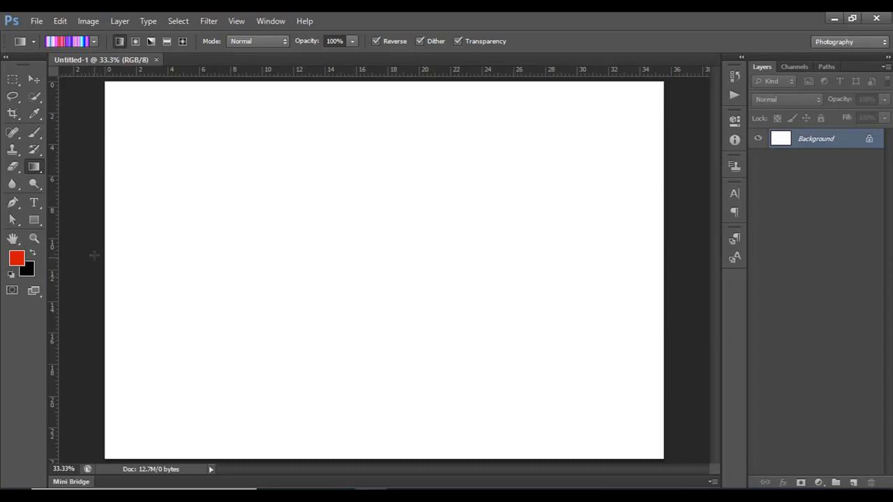
# Draw the linear noise gradient horizontally across the whole canvas, from beyond its left edge to beyond its right edge.
pyautogui.moveTo(91, 254); pyautogui.dragTo(685, 251)
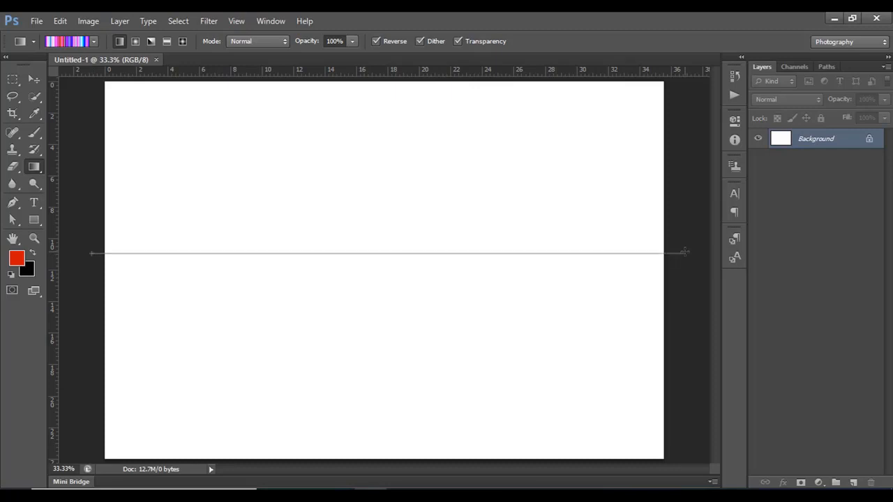
pyautogui.moveTo(686, 251); pyautogui.dragTo(685, 251)
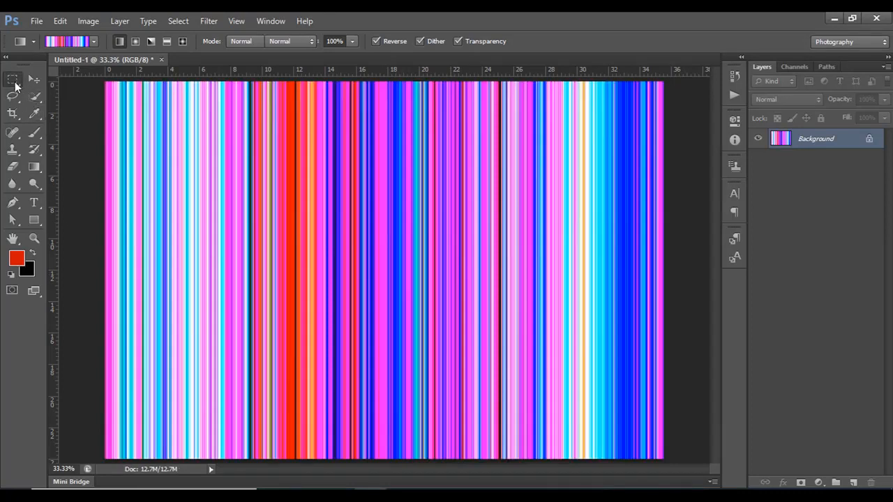
# Select a square about 286 pixels wide near the canvas's upper edge with the Rectangular Marquee tool and copy it.
pyautogui.click(13, 79)
pyautogui.click(76, 76)
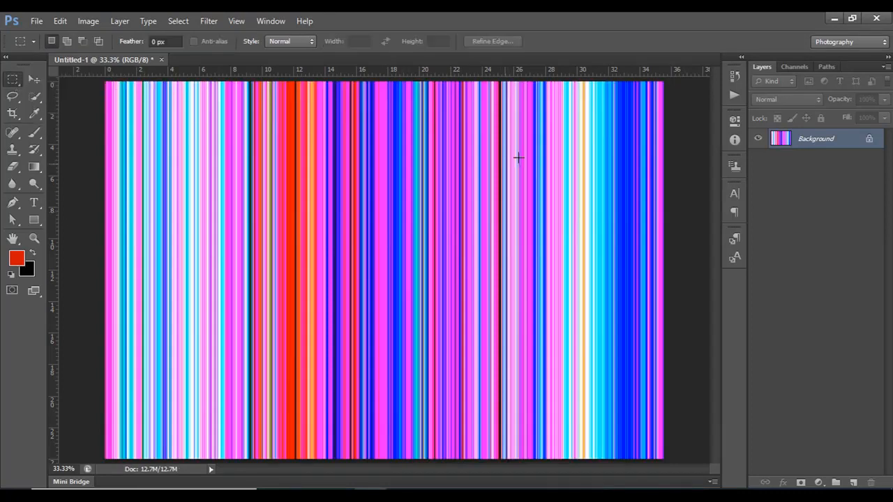
pyautogui.moveTo(512, 84); pyautogui.dragTo(574, 165)
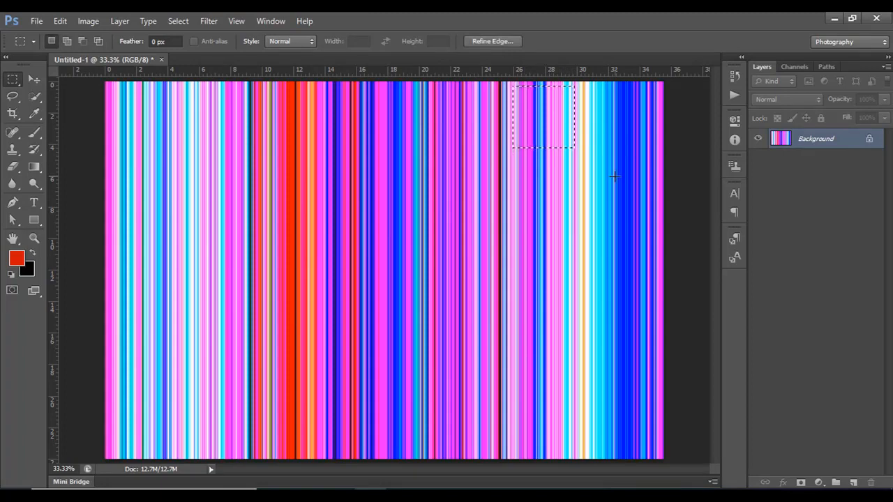
# Create a new 286 × 286 pixel document and paste the copied stripes into it.
pyautogui.click(39, 22)
pyautogui.click(43, 36)
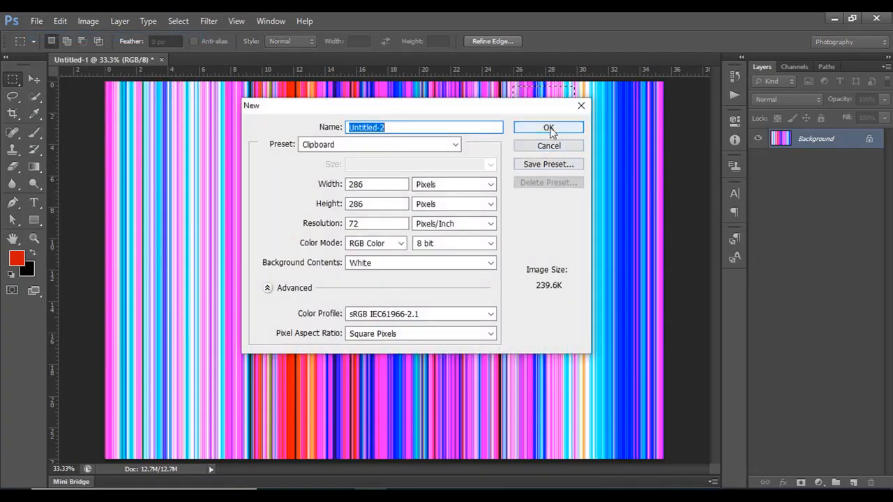
pyautogui.click(571, 129)
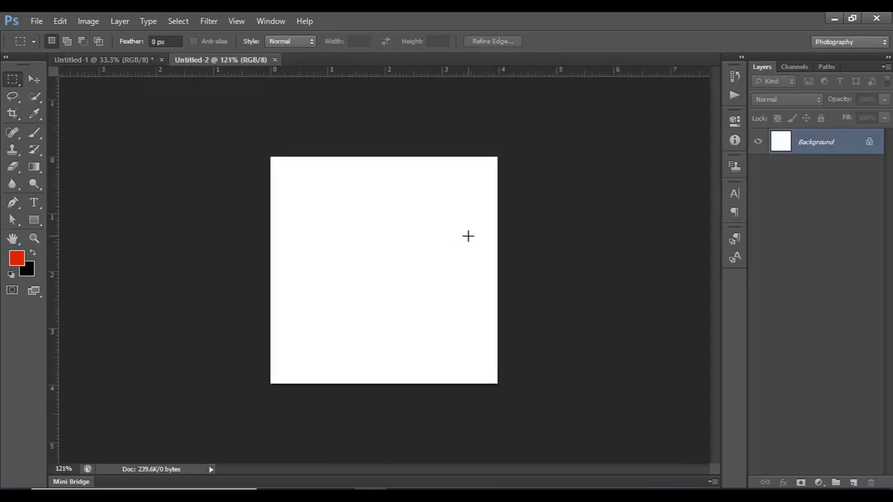
pyautogui.hotkey('ctrl', 'v')
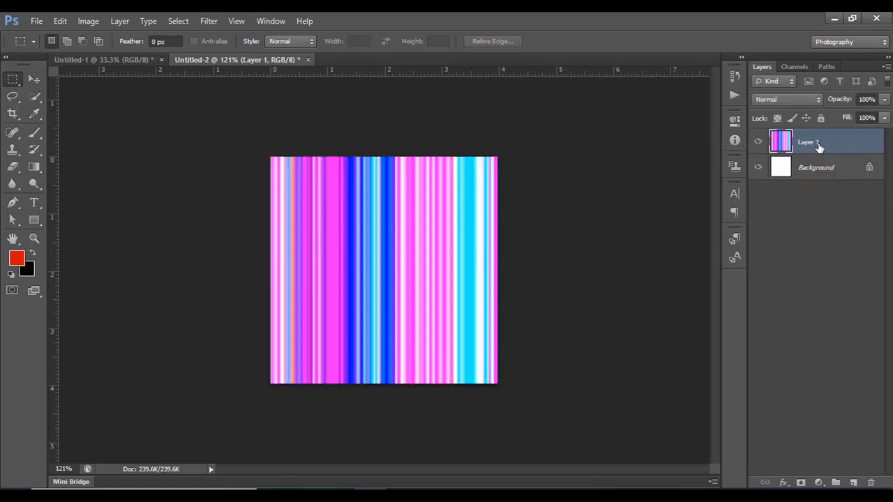
# Duplicate the striped layer and rotate the copy by -90° so its stripes run horizontally.
pyautogui.hotkey('ctrl', 'j')
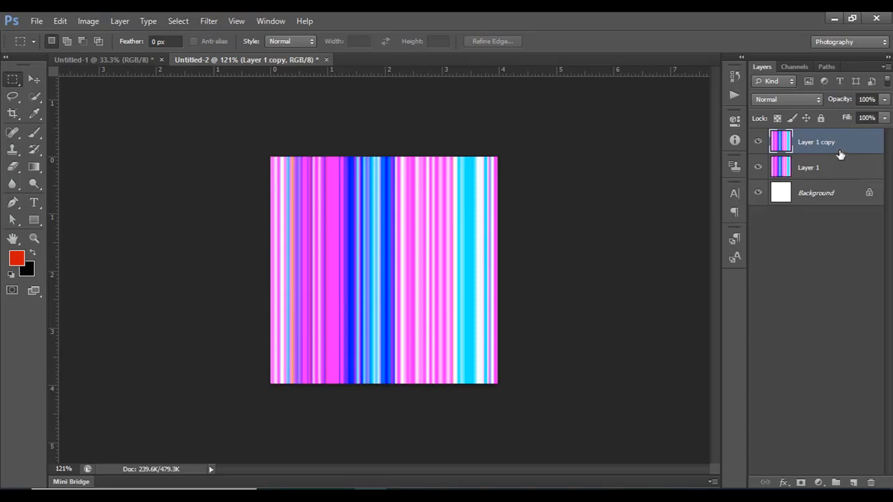
pyautogui.hotkey('ctrl', 't')
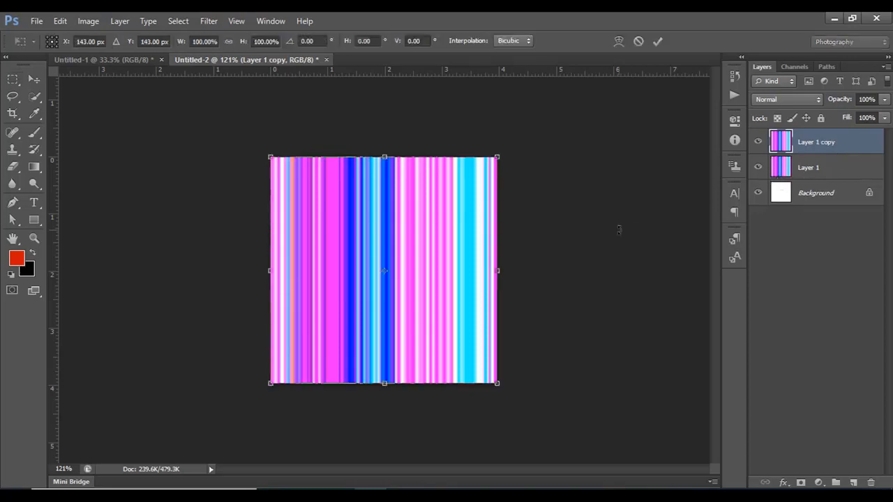
pyautogui.moveTo(566, 275); pyautogui.dragTo(398, 152)
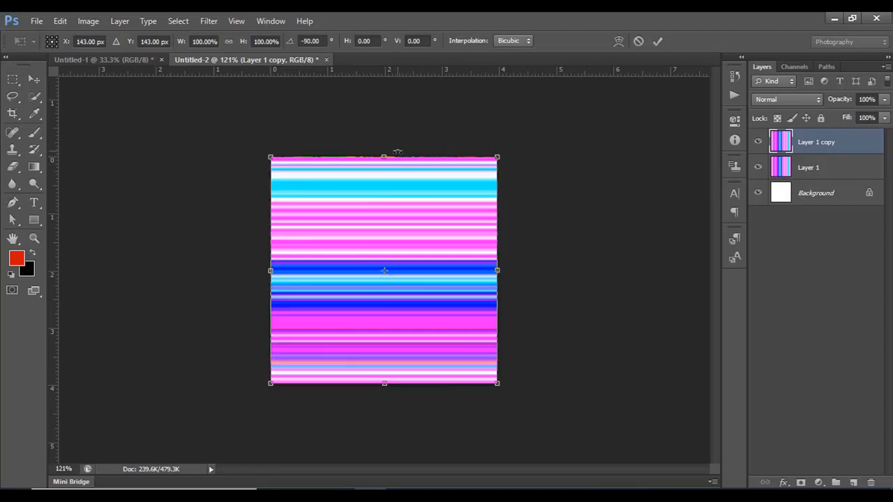
pyautogui.click(659, 42)
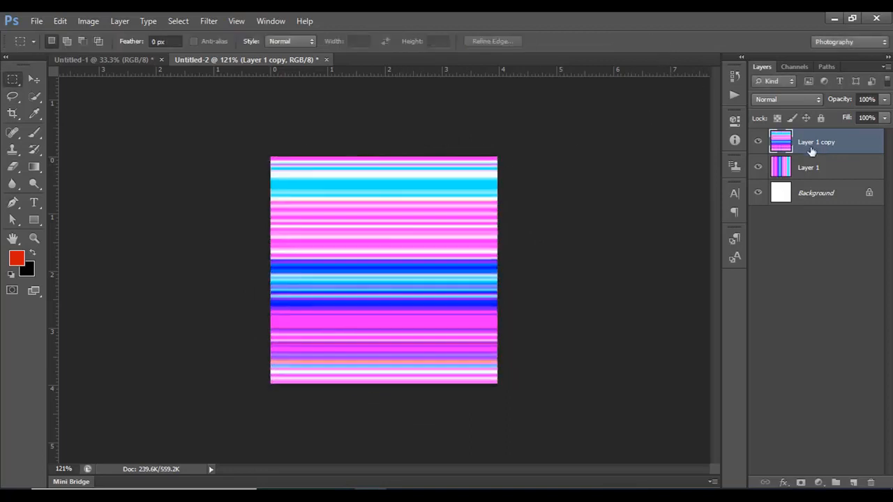
# Set the rotated layer copy's blend mode to Multiply.
pyautogui.click(777, 101)
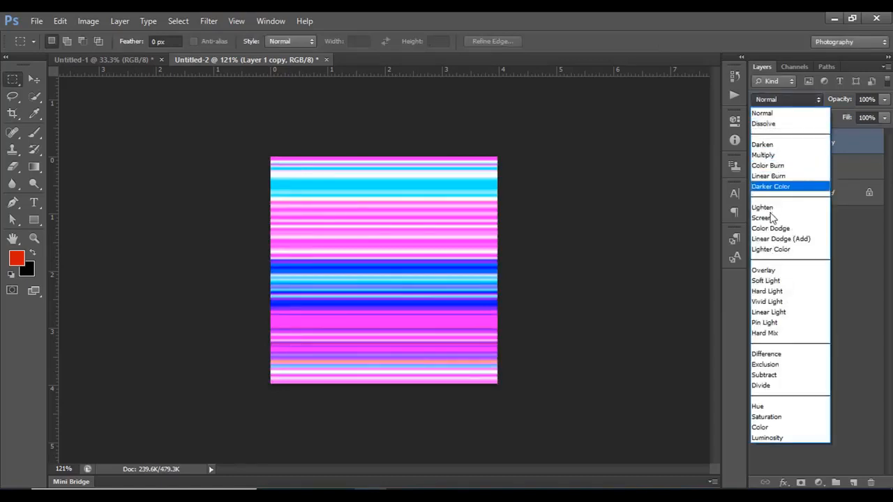
pyautogui.click(765, 155)
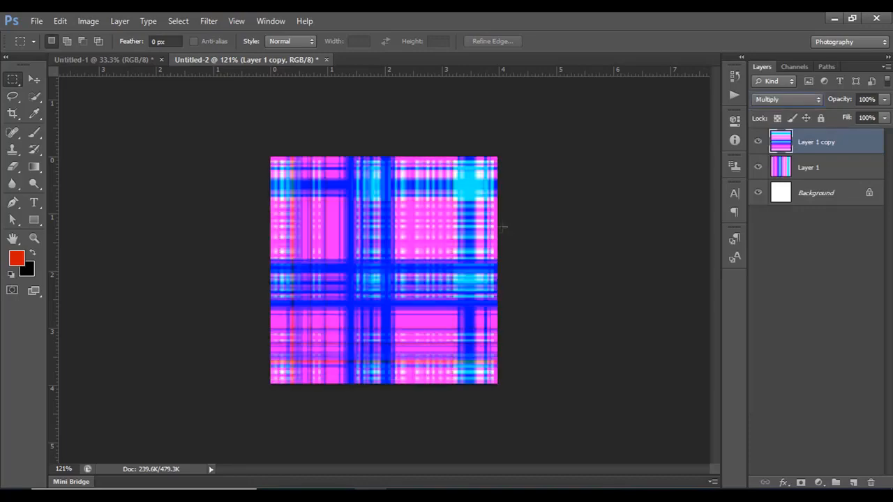
# Define the plaid image as a pattern, keeping the suggested name Pattern 18.
pyautogui.click(65, 19)
pyautogui.click(65, 18)
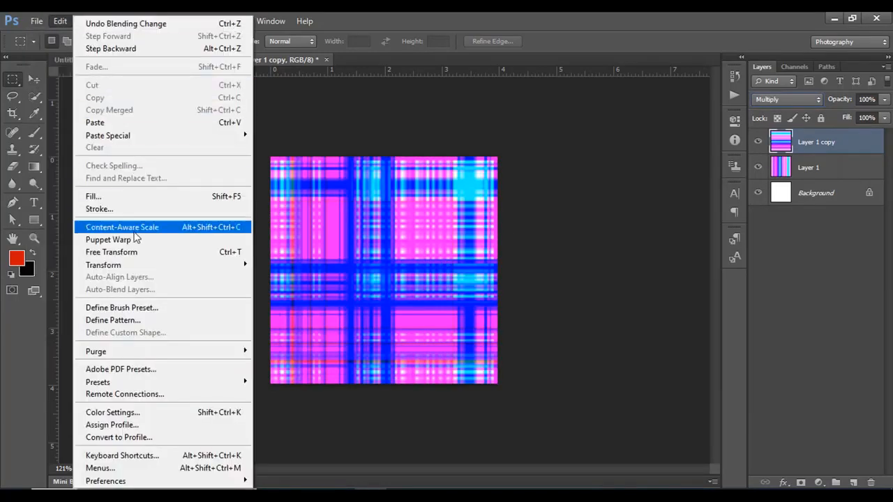
pyautogui.click(117, 322)
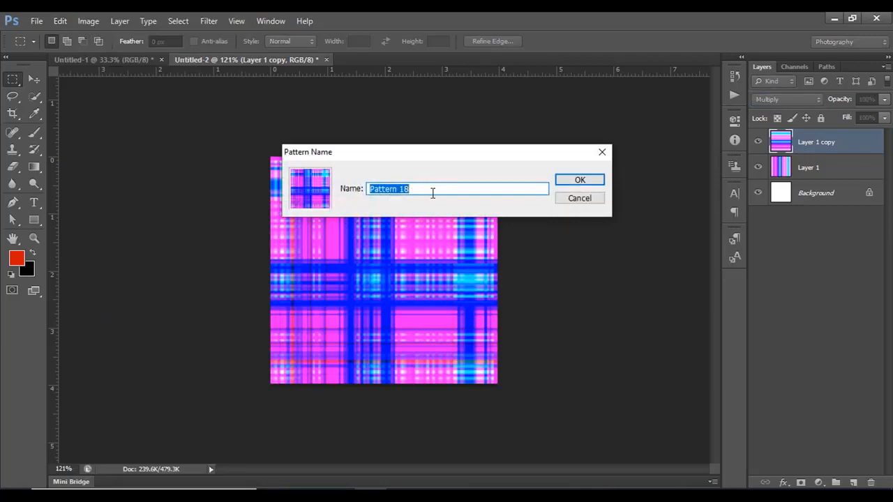
pyautogui.click(580, 183)
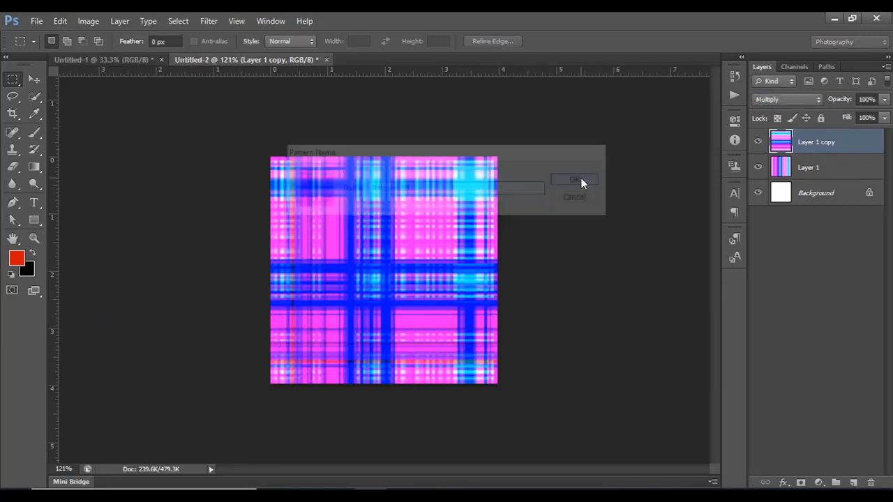
# Close both open documents, Untitled-2 and Untitled-1, without saving the changes.
pyautogui.click(325, 60)
pyautogui.click(450, 206)
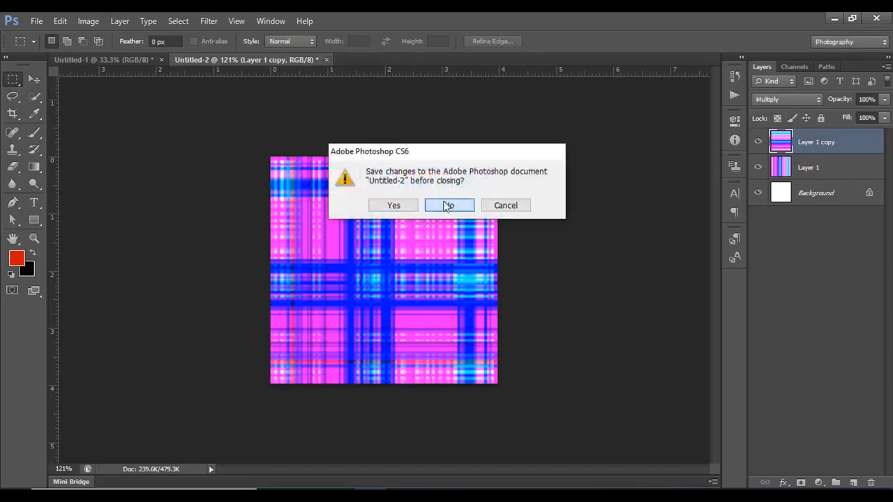
pyautogui.click(162, 59)
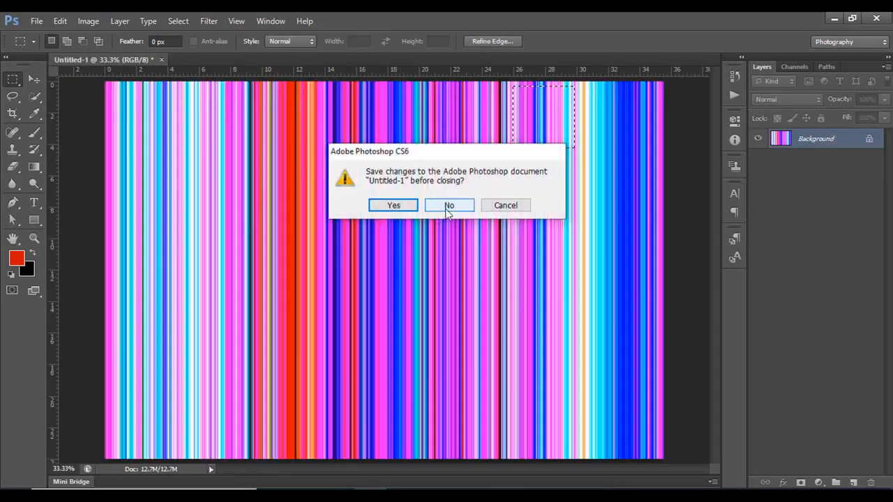
pyautogui.click(450, 203)
# Create a new white RGB document 1080 pixels wide and 720 pixels high at 72 pixels/inch.
pyautogui.click(37, 21)
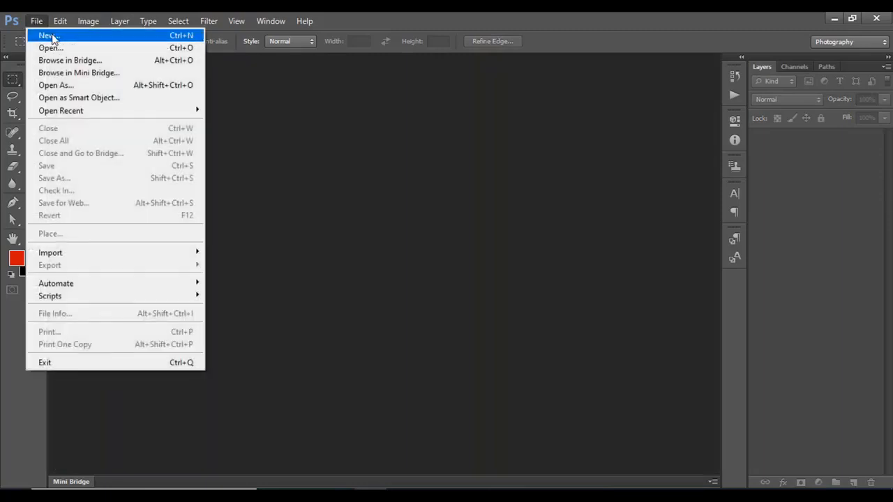
pyautogui.click(45, 34)
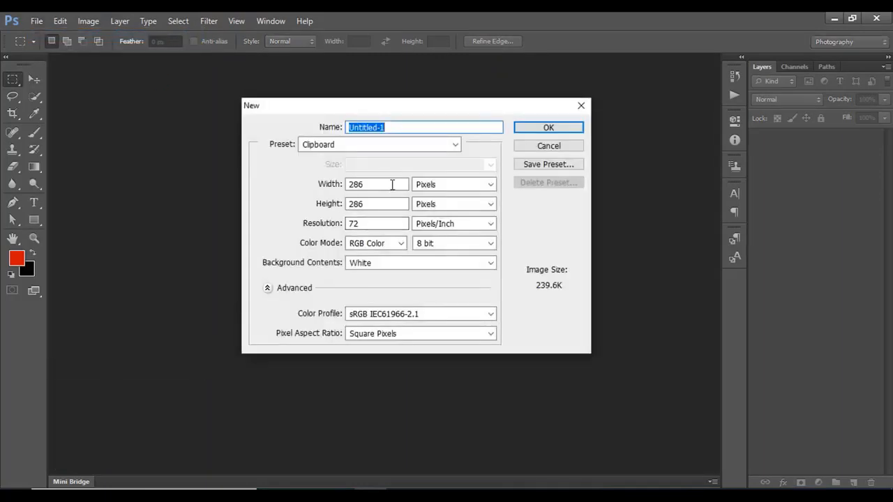
pyautogui.moveTo(393, 185); pyautogui.dragTo(336, 183)
pyautogui.write('1080')
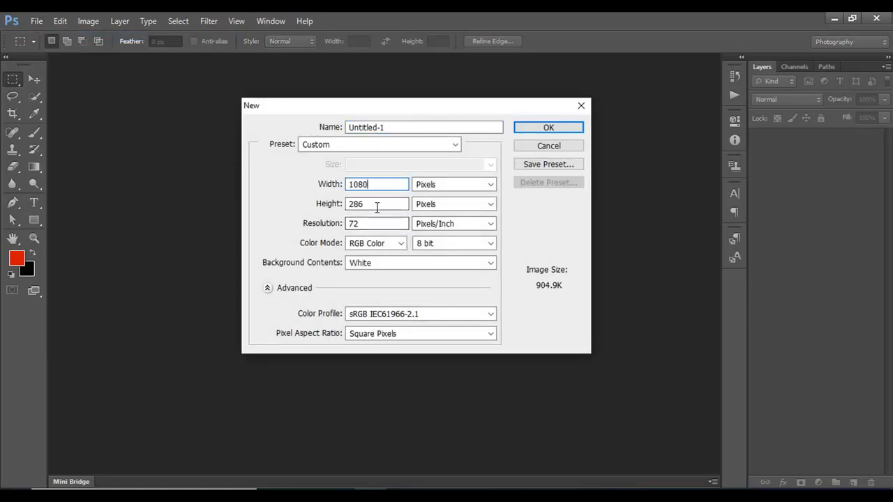
pyautogui.moveTo(377, 204); pyautogui.dragTo(343, 203)
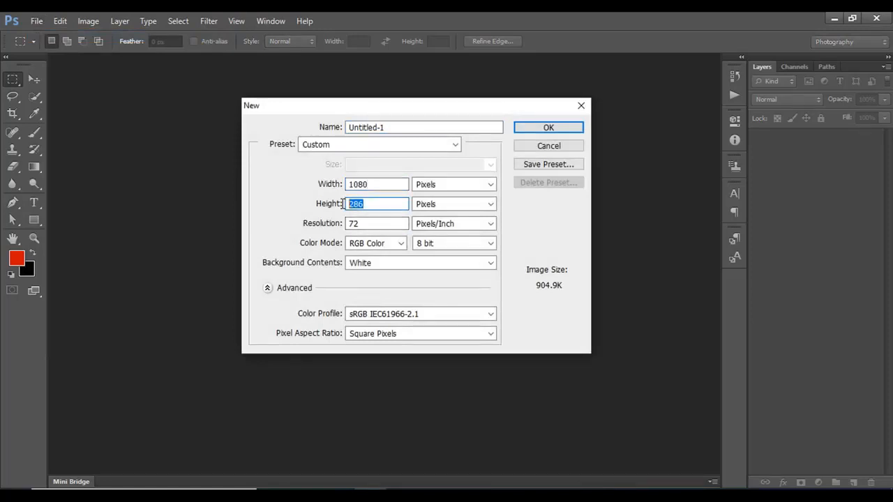
pyautogui.write('720')
pyautogui.click(536, 128)
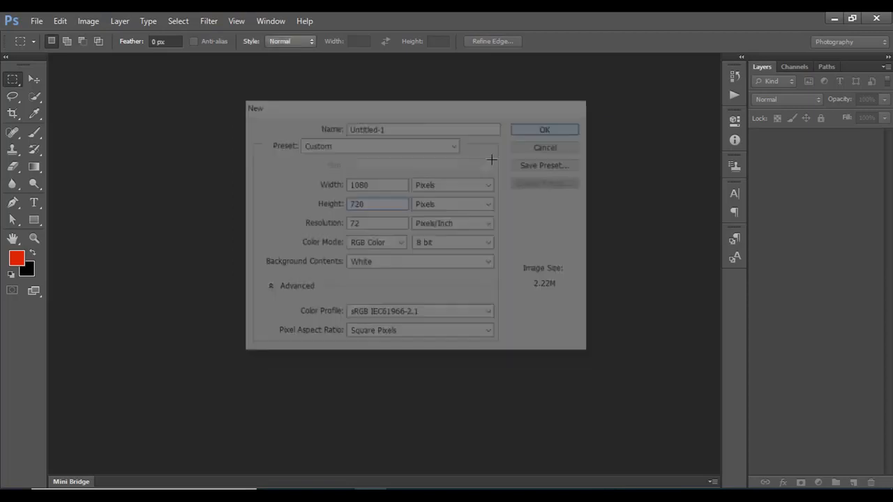
# Fill the white canvas with the last plaid pattern in the library, using the Paint Bucket tool with its fill source set to Pattern.
pyautogui.scroll(1, 431, 225)
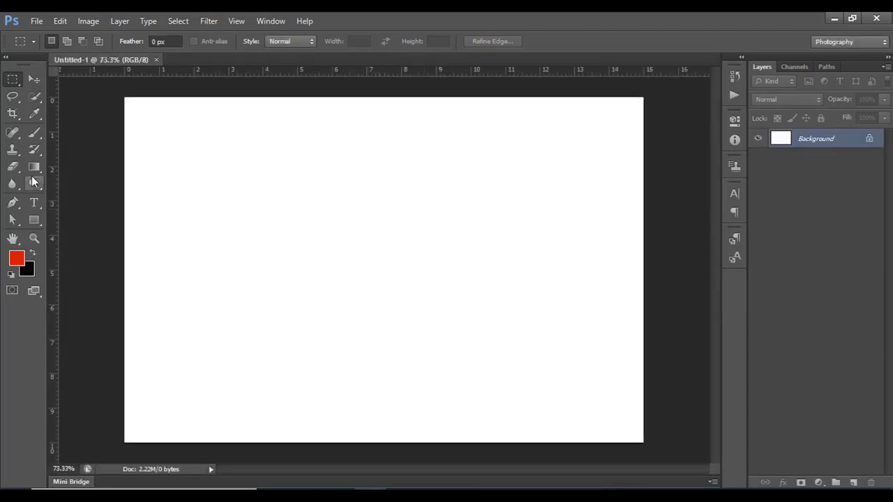
pyautogui.click(34, 170)
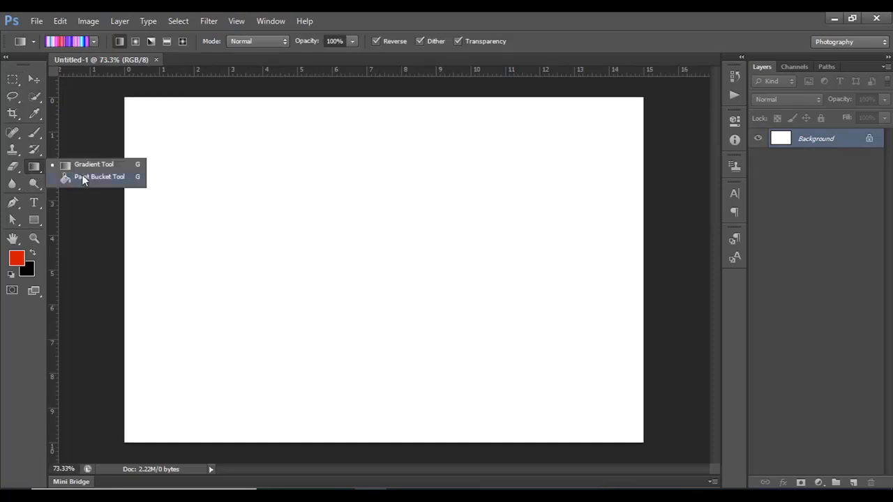
pyautogui.click(78, 178)
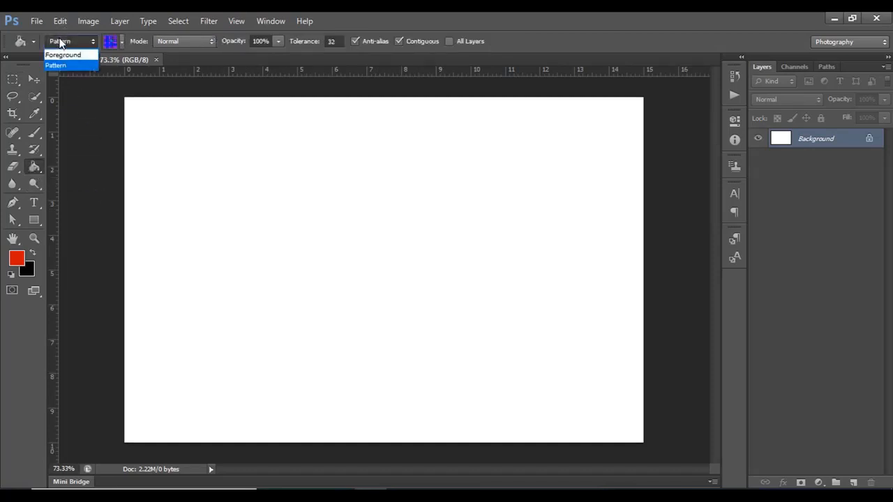
pyautogui.click(61, 53)
pyautogui.click(62, 44)
pyautogui.click(61, 55)
pyautogui.click(68, 39)
pyautogui.click(67, 65)
pyautogui.click(121, 42)
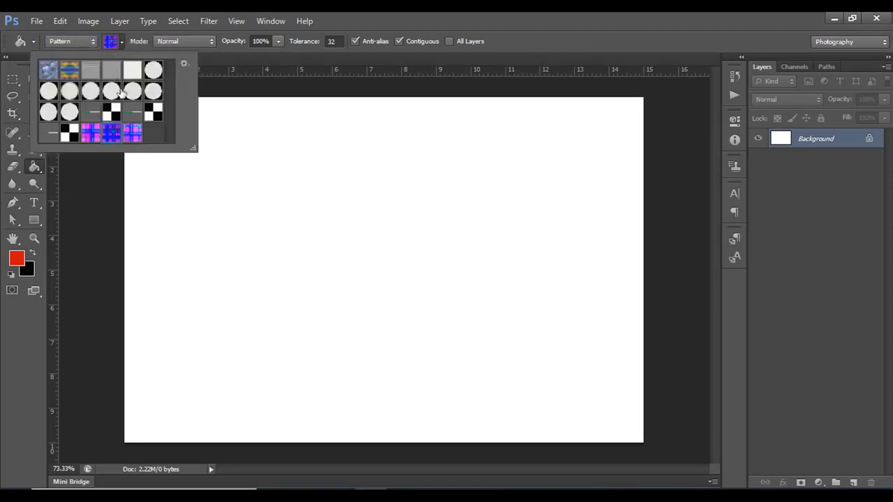
pyautogui.doubleClick(133, 132)
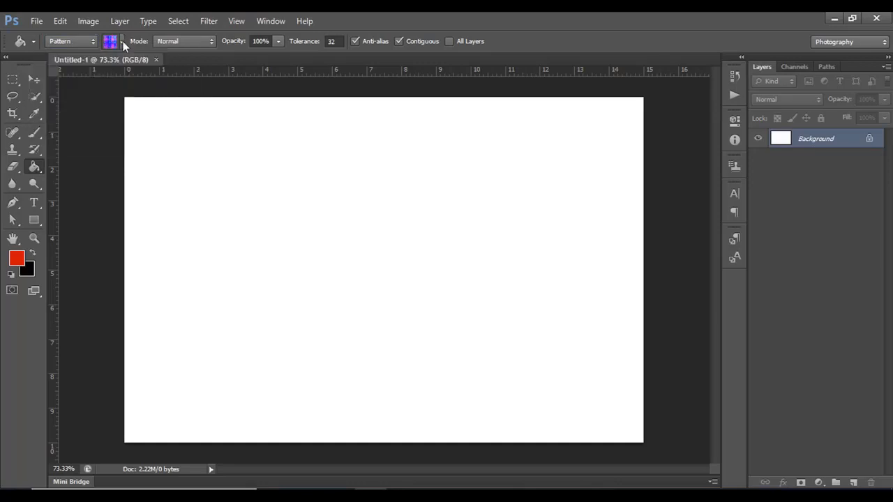
pyautogui.click(274, 194)
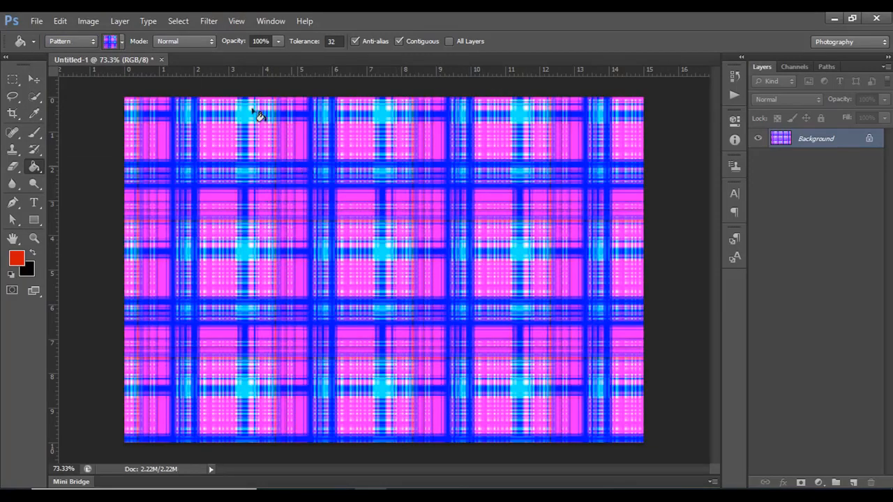
# Apply the Crystallize filter to the plaid-filled Background layer with a cell size of 44.
pyautogui.click(217, 22)
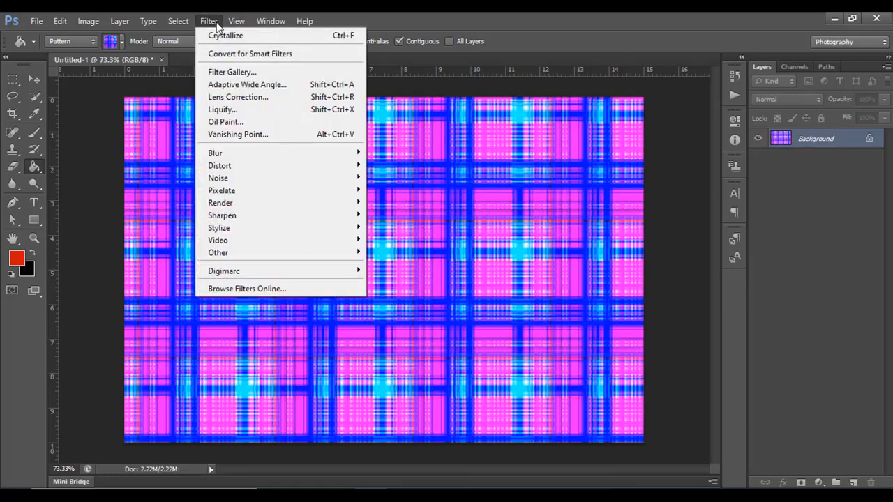
pyautogui.moveTo(245, 194)
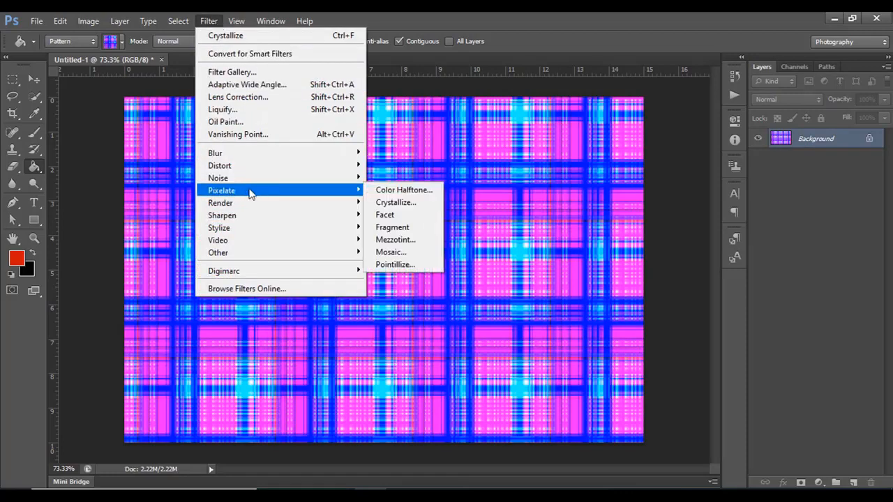
pyautogui.click(396, 202)
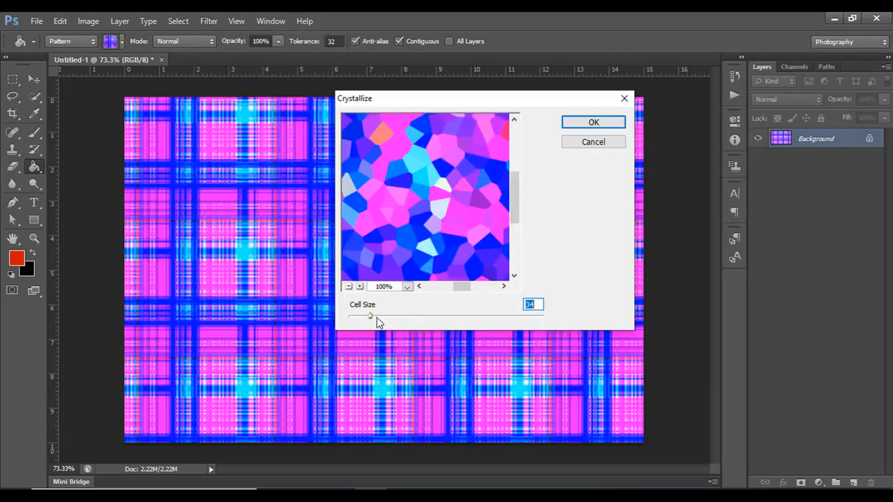
pyautogui.moveTo(371, 318)
pyautogui.mouseDown()
pyautogui.moveTo(349, 318)
pyautogui.moveTo(377, 318)
pyautogui.mouseUp()
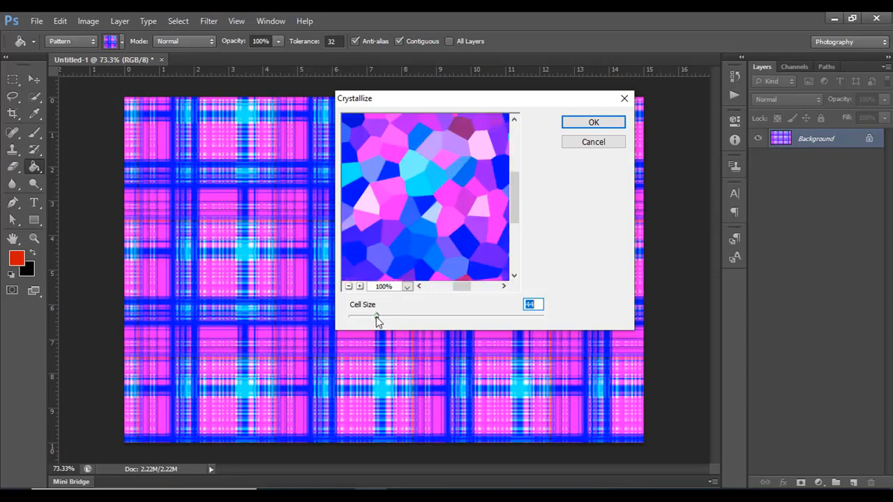
pyautogui.click(594, 122)
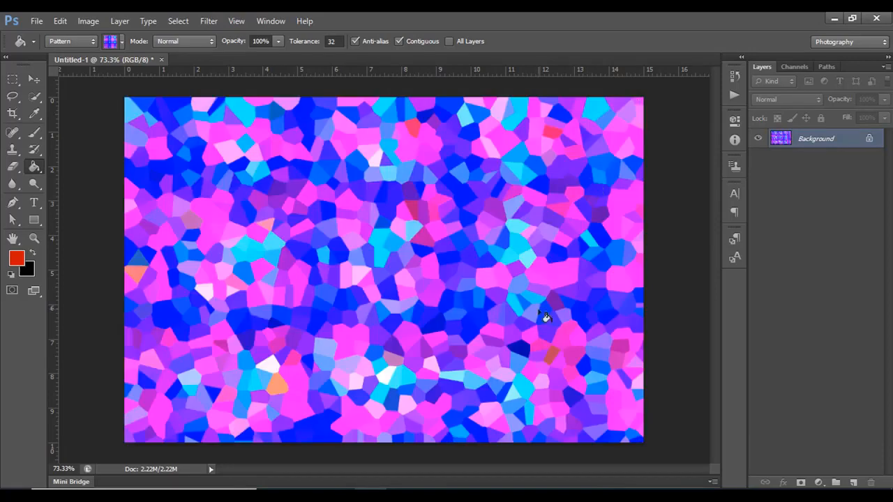